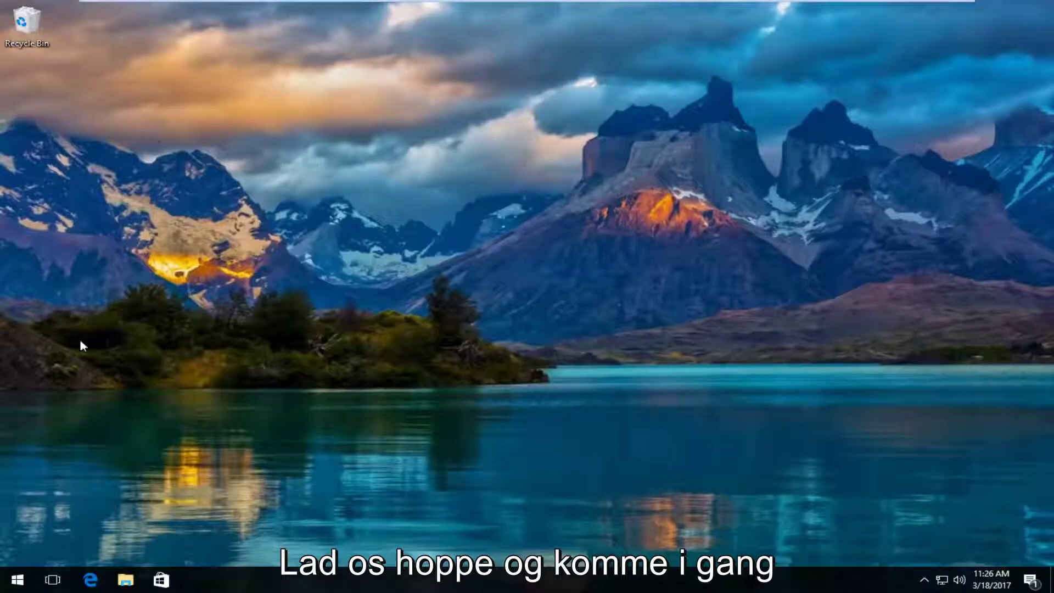
Launch the Settings app from a Start search for 'settings'
left_click(15, 580)
type("sett")
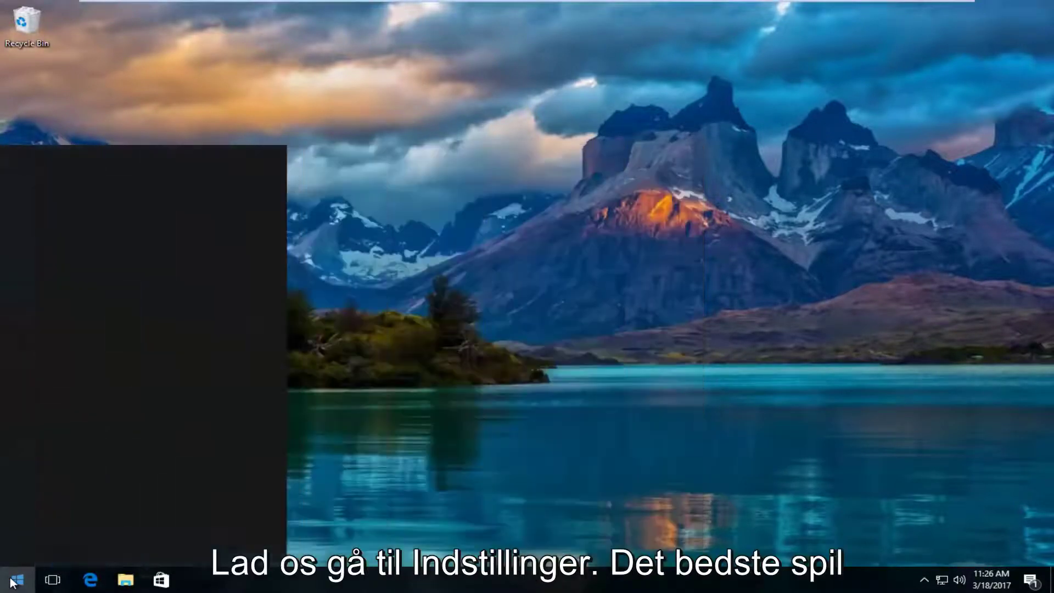
type("ings")
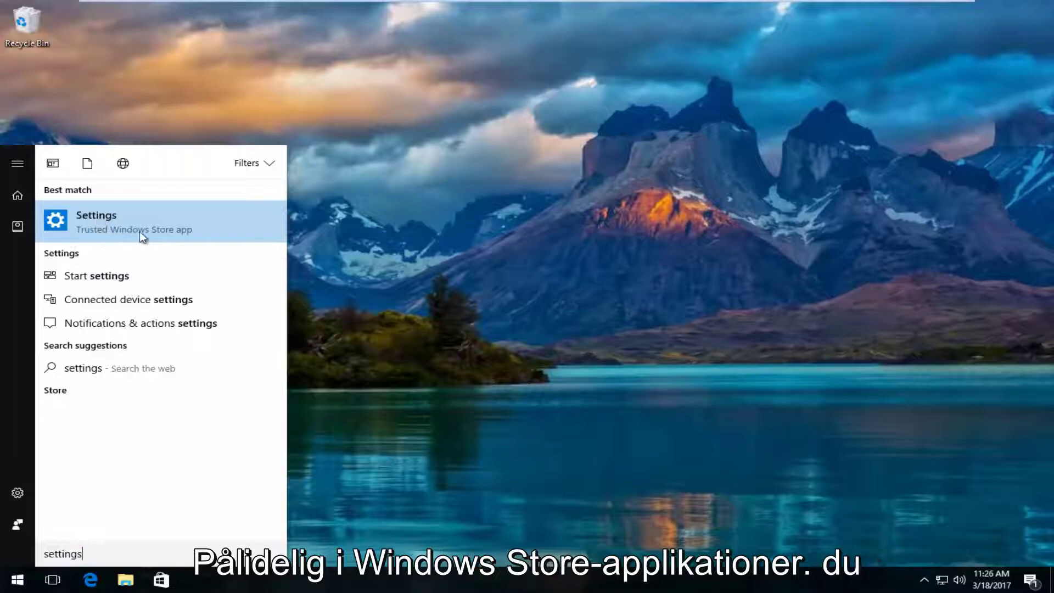
left_click(91, 220)
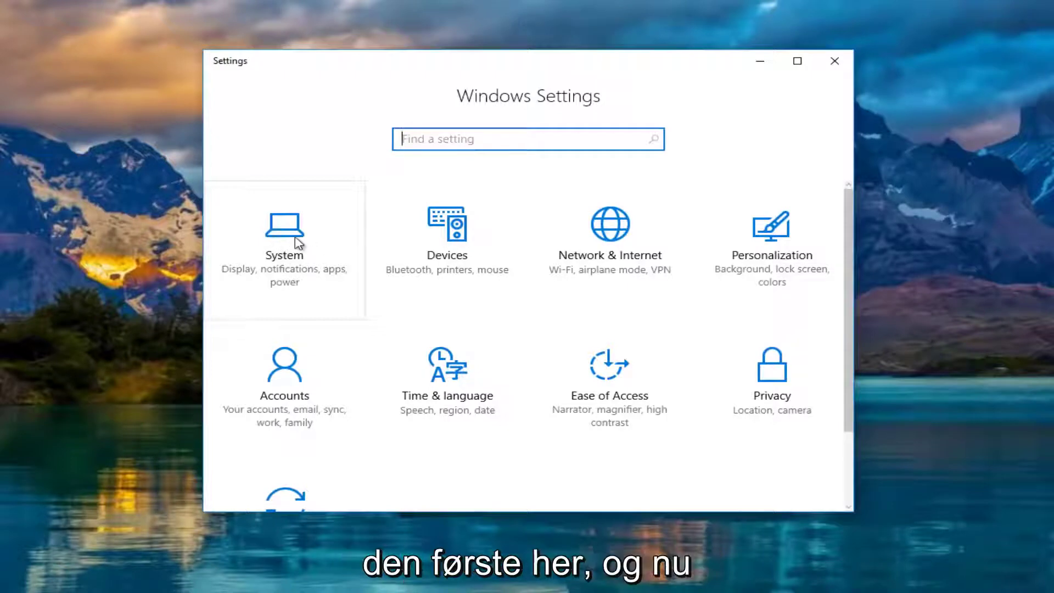
Go to System > Display and identify the current screen as display 1
left_click(298, 243)
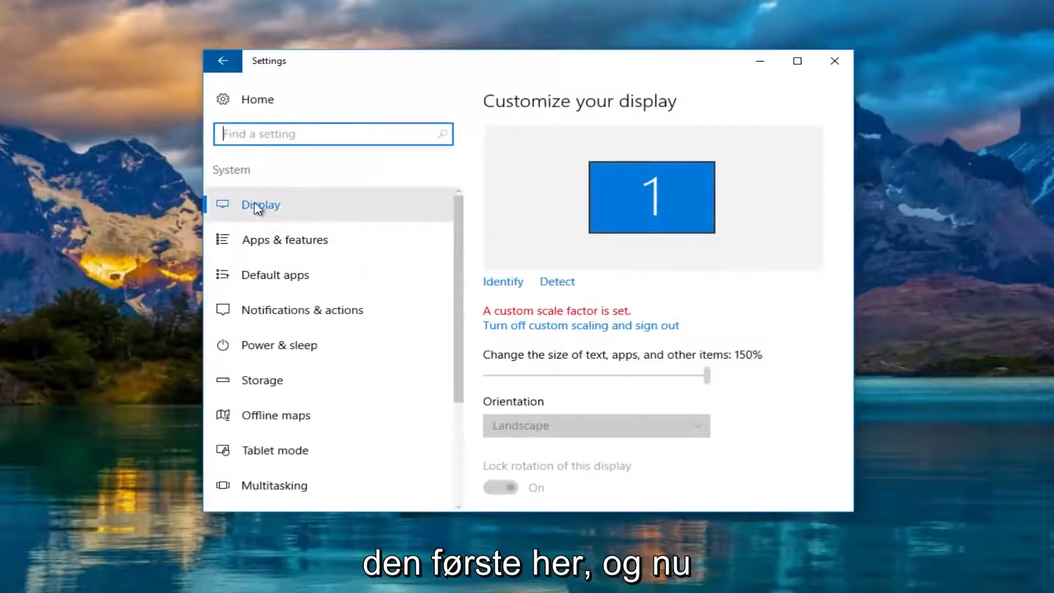
left_click(248, 203)
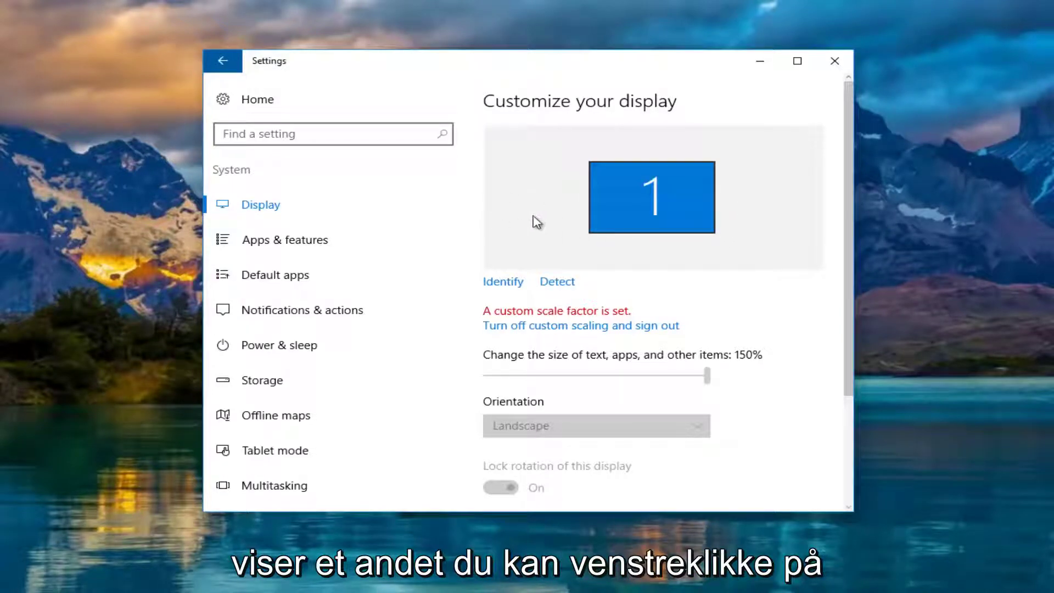
left_click(500, 284)
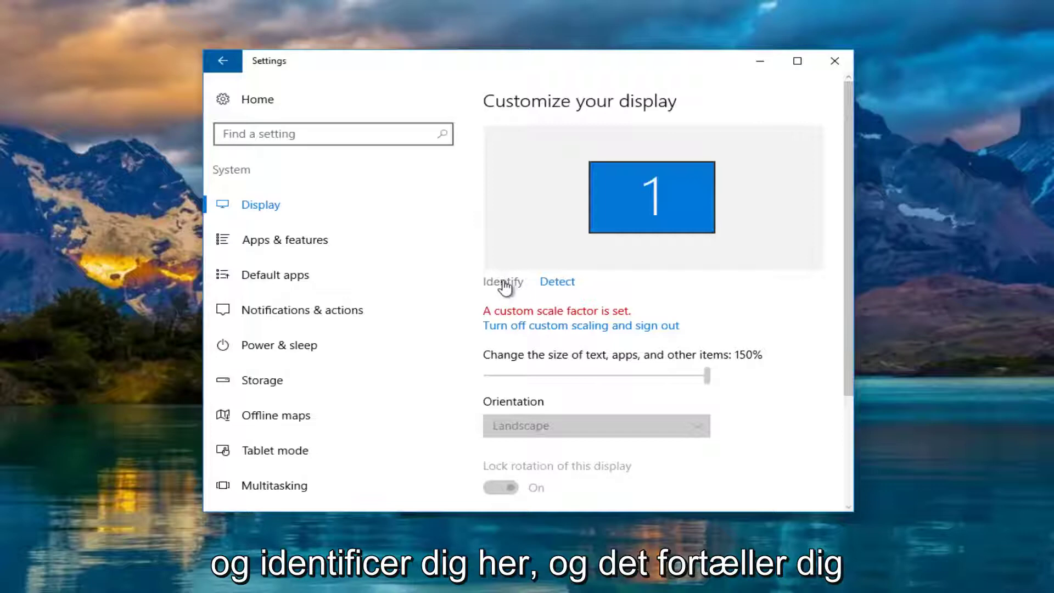
left_click(499, 291)
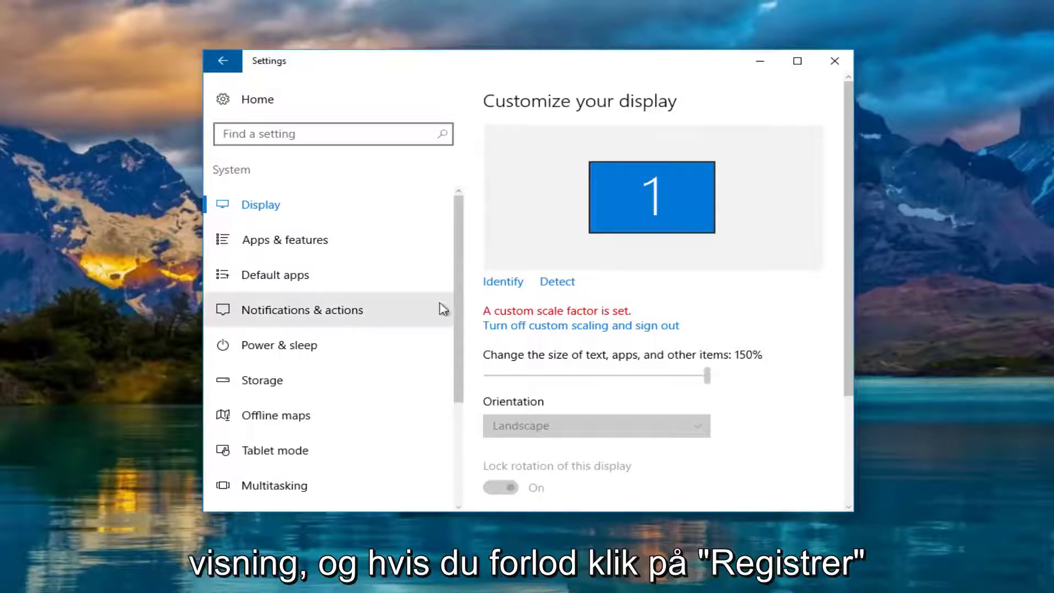
Detect displays, select display 1 and the undetected display 2, then close Settings
left_click(554, 283)
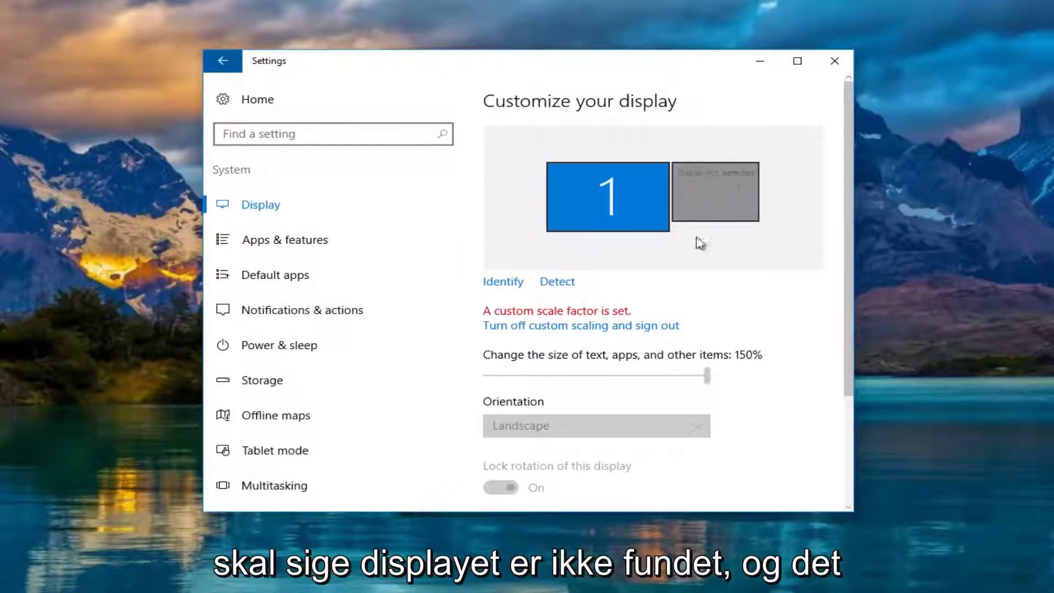
left_click(558, 282)
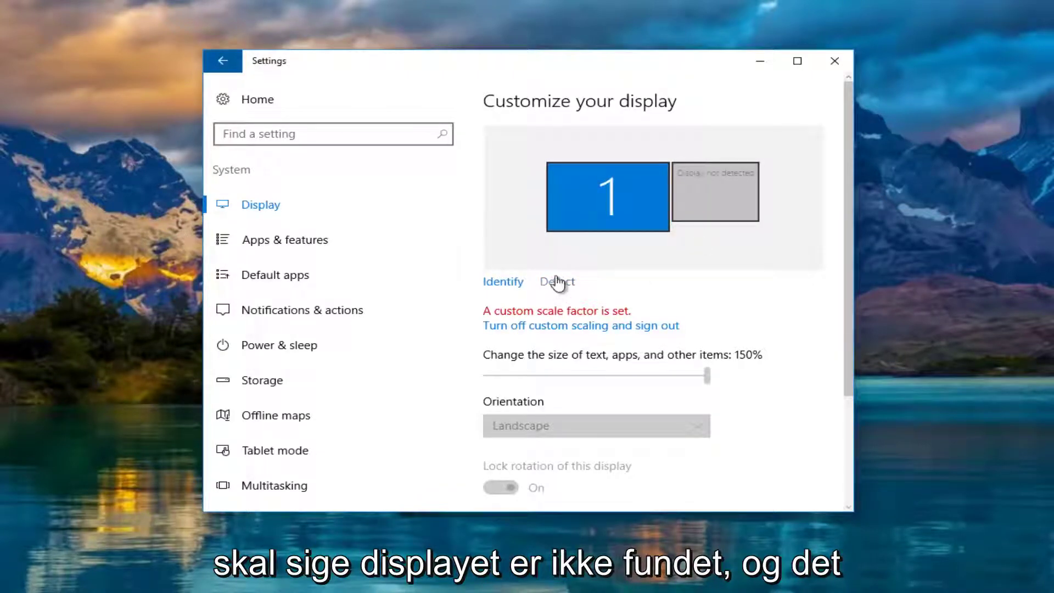
left_click(621, 205)
left_click(700, 199)
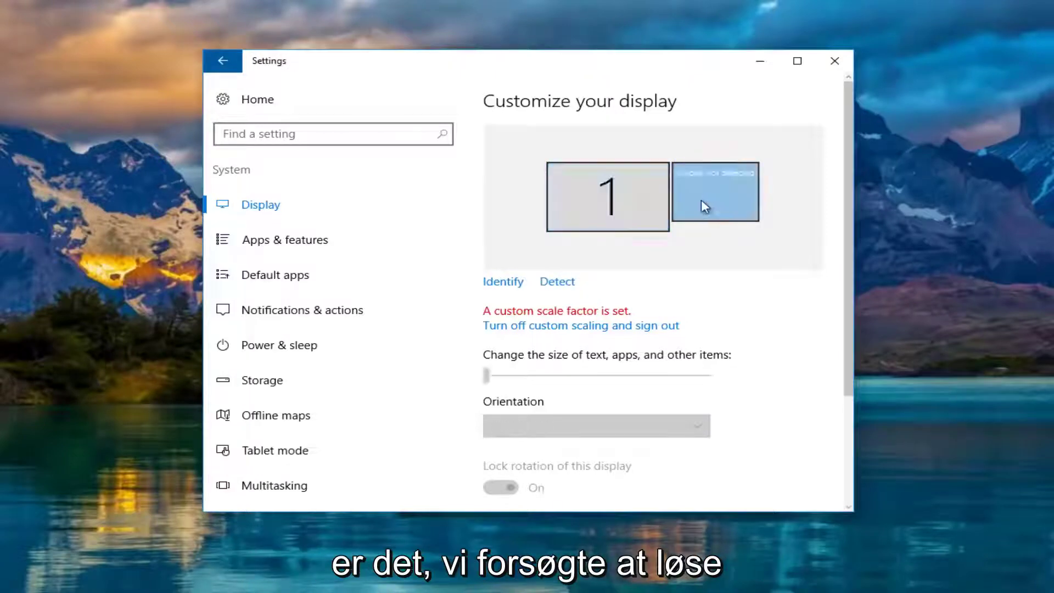
scroll(567, 204, "down", 1)
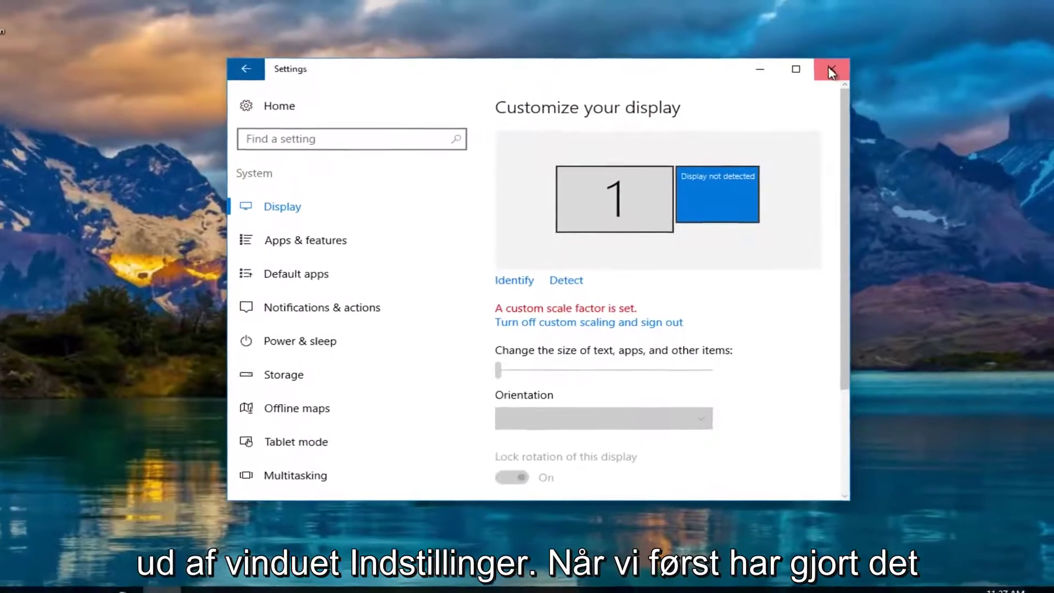
left_click(835, 66)
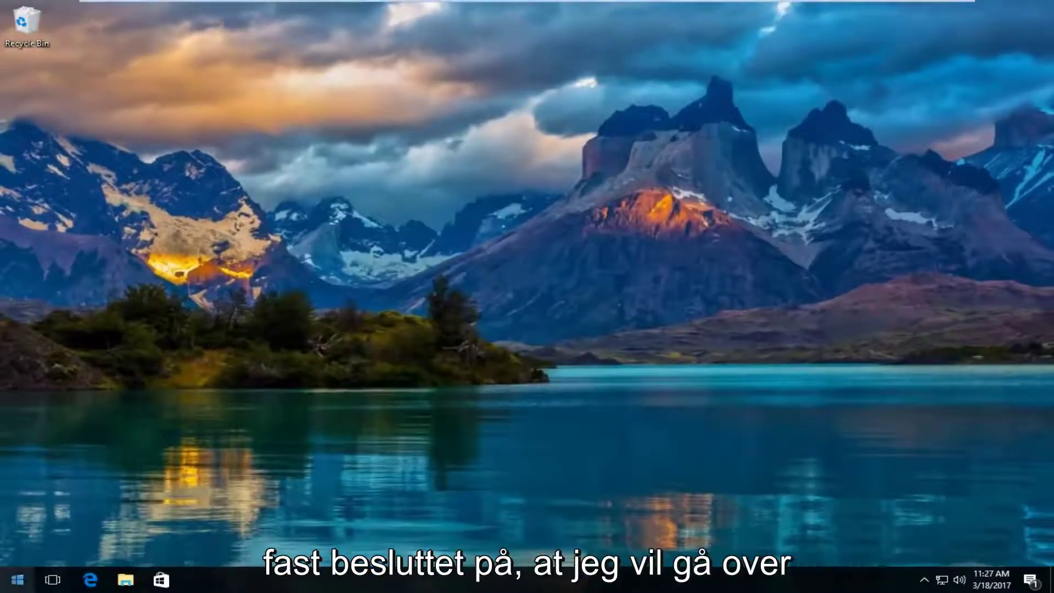
Launch Device Manager from a Start search for 'device manager'
left_click(10, 584)
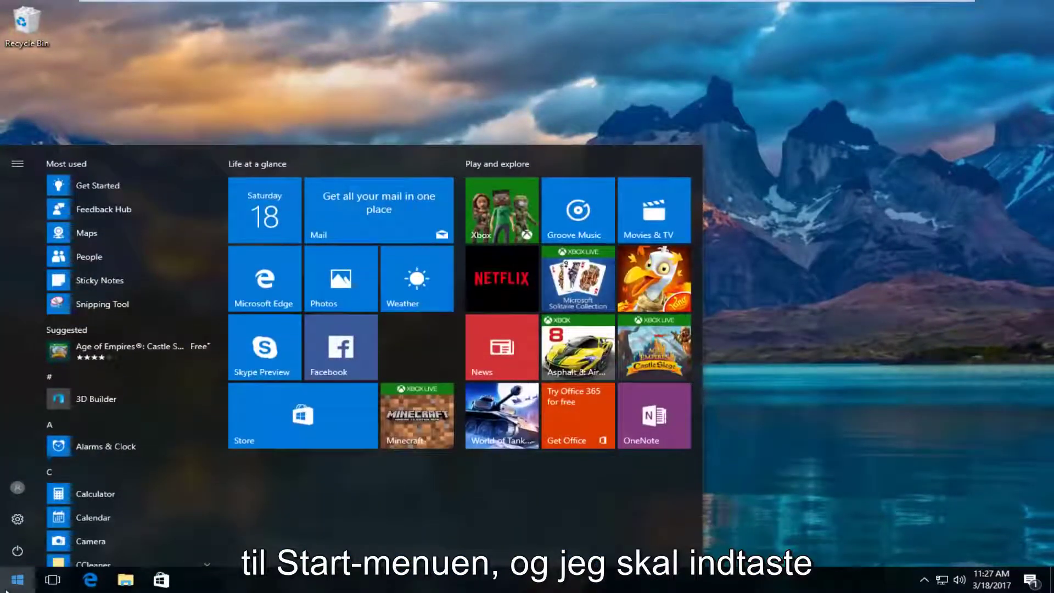
type("device manager")
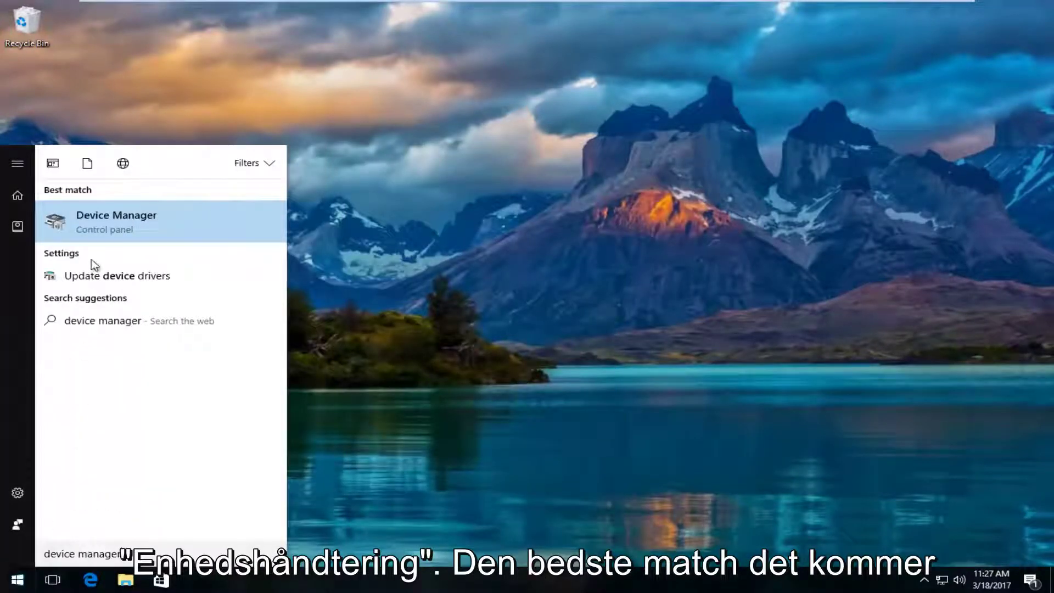
left_click(108, 226)
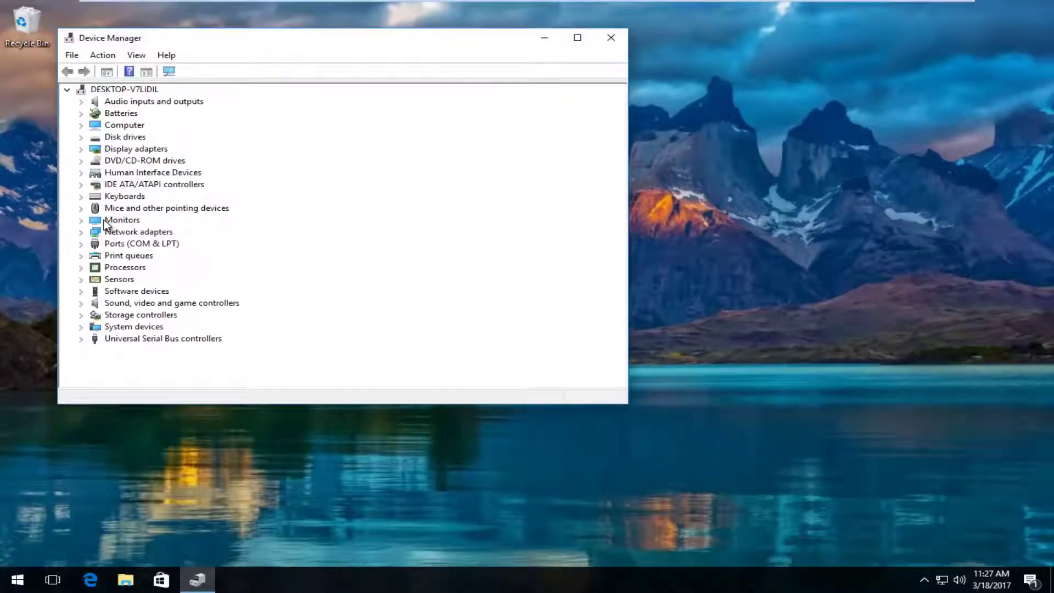
Start Update Driver Software for the VMware SVGA 3D adapter under Display adapters
left_click_drag(344, 38, 544, 53)
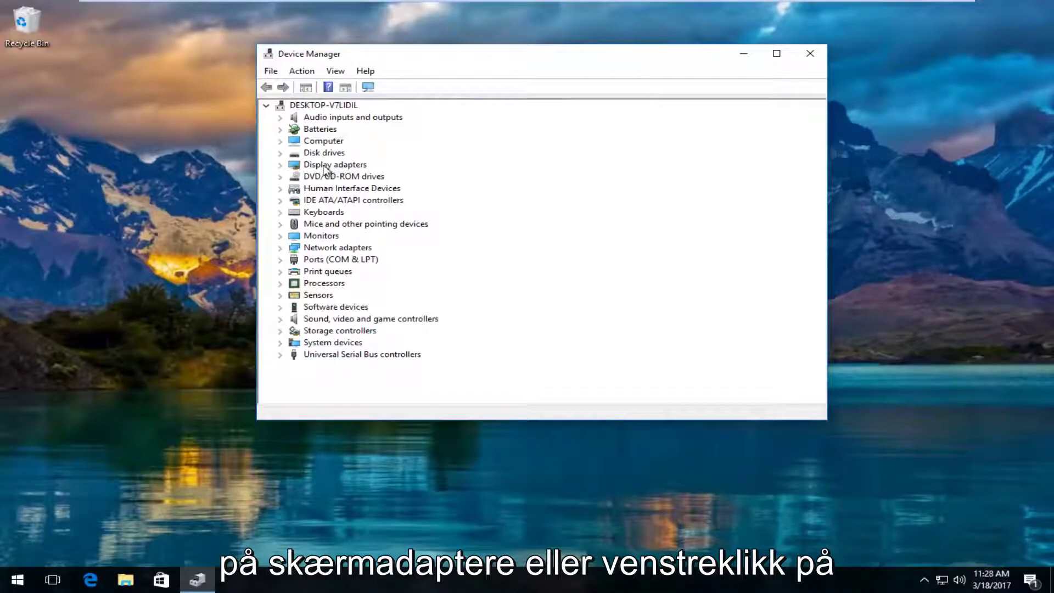
left_click(280, 165)
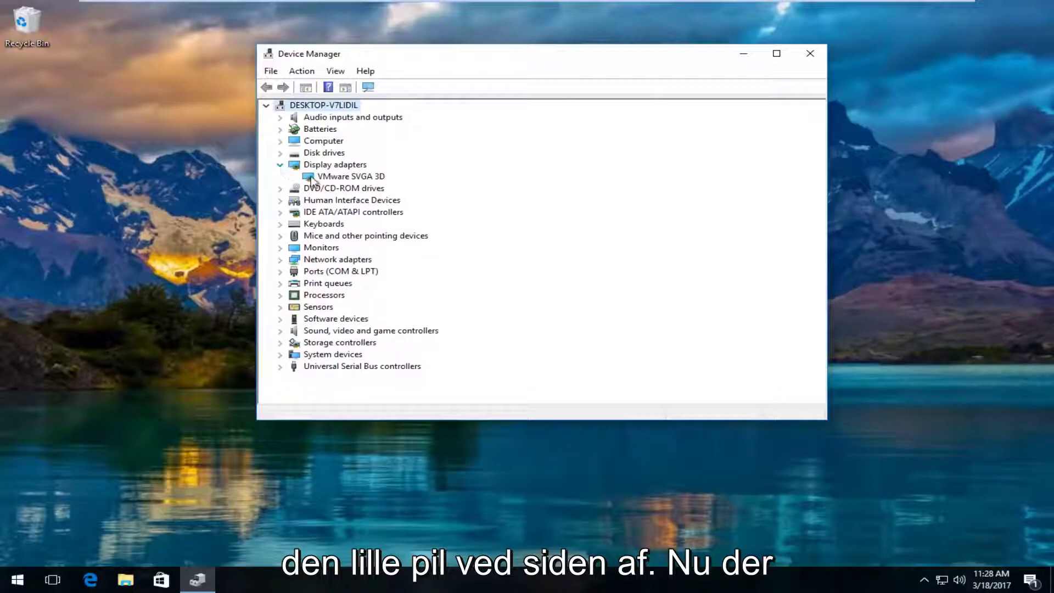
left_click(333, 179)
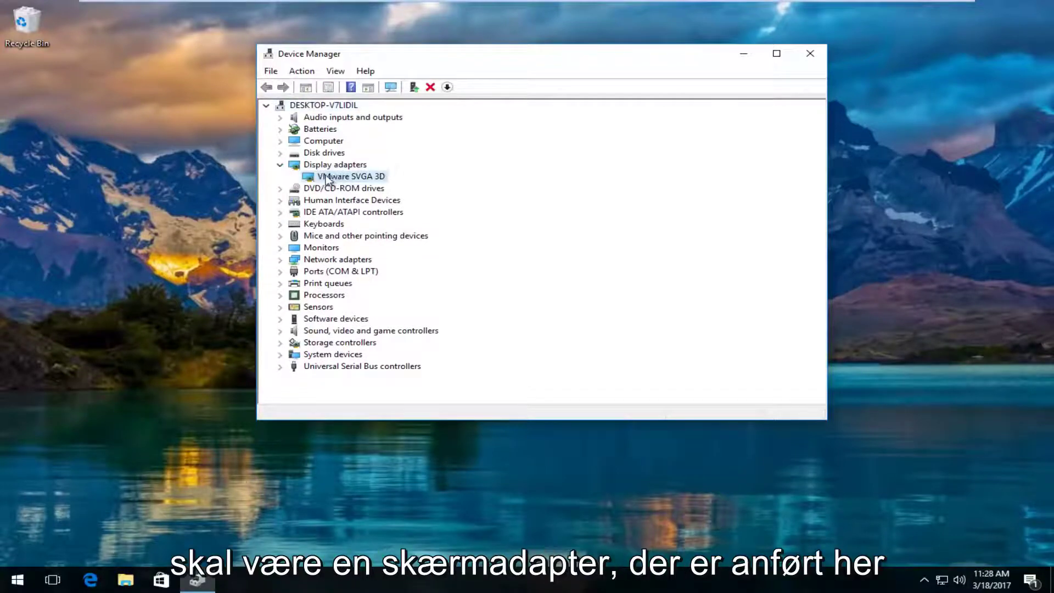
right_click(331, 183)
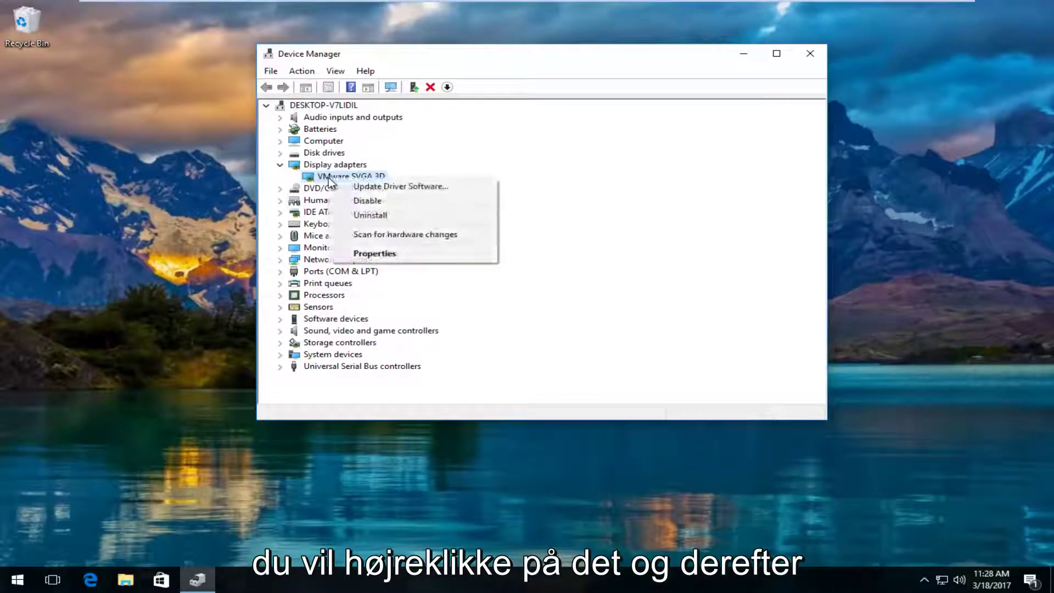
left_click(388, 187)
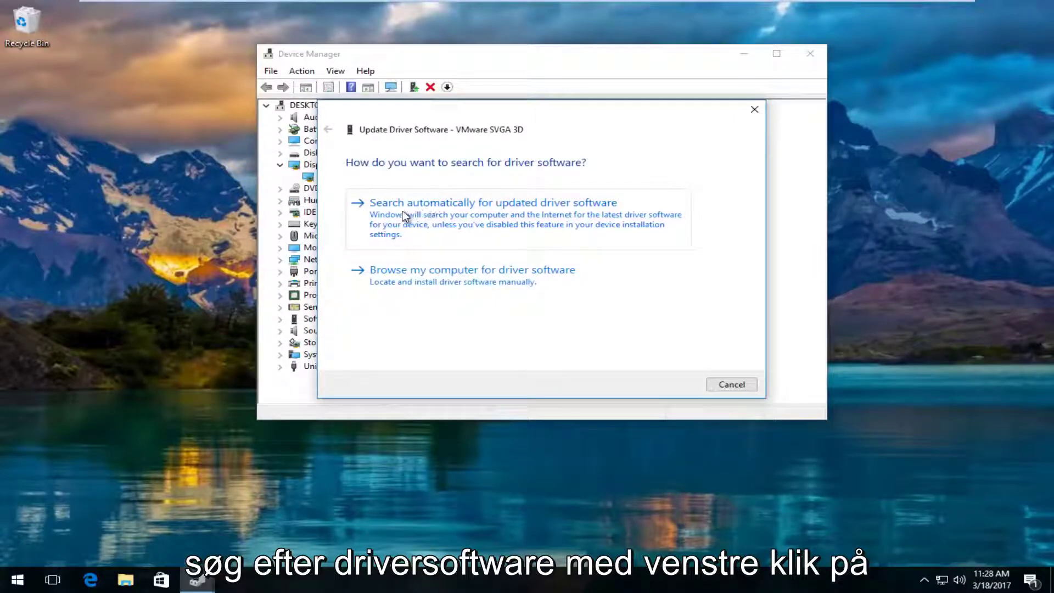
Search automatically for drivers, see the best driver is already installed, and close the wizard
left_click(485, 214)
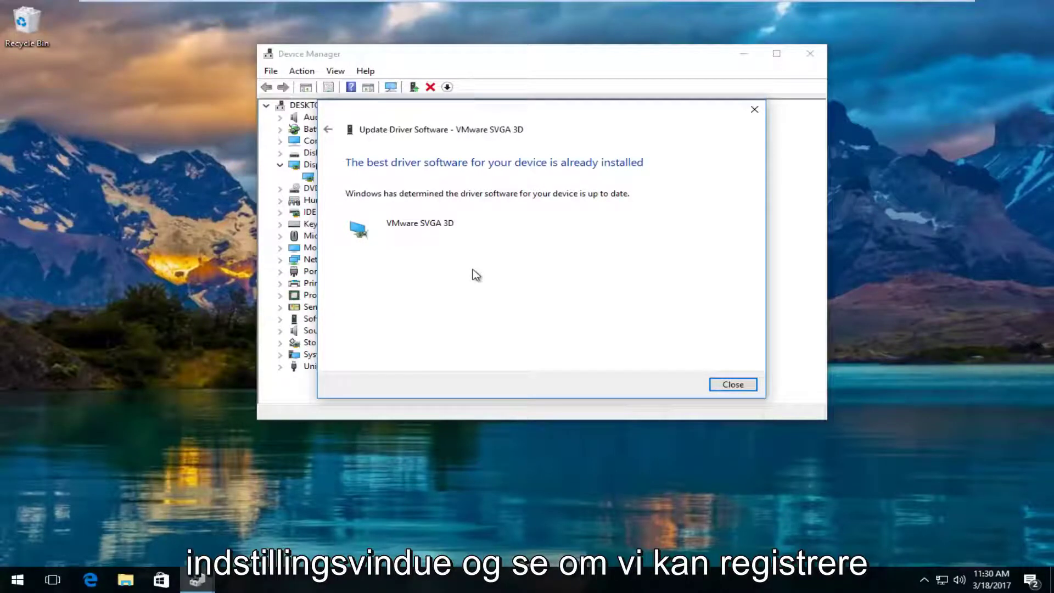
left_click(328, 130)
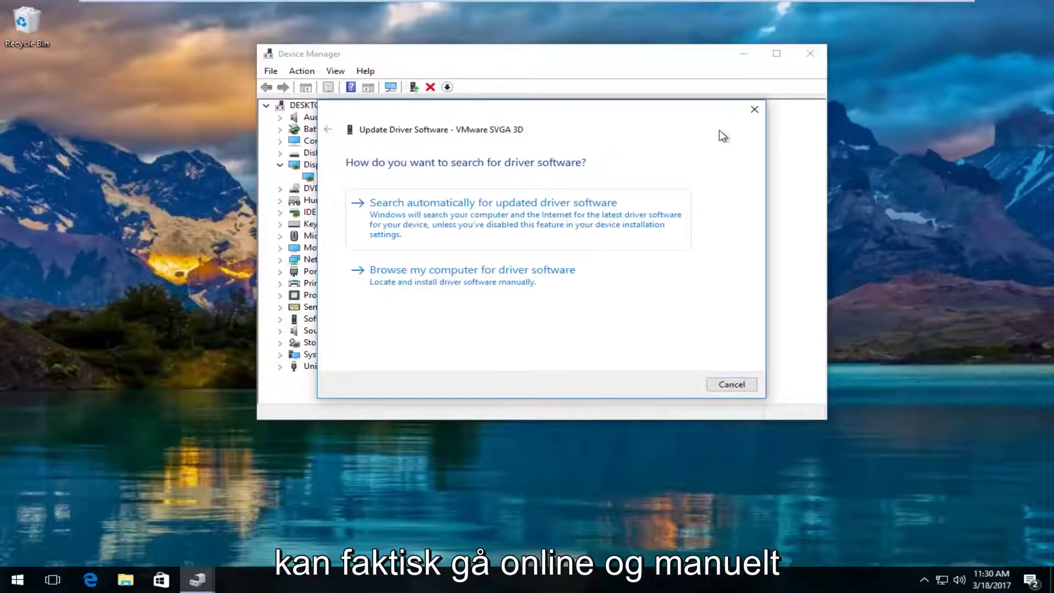
left_click(755, 109)
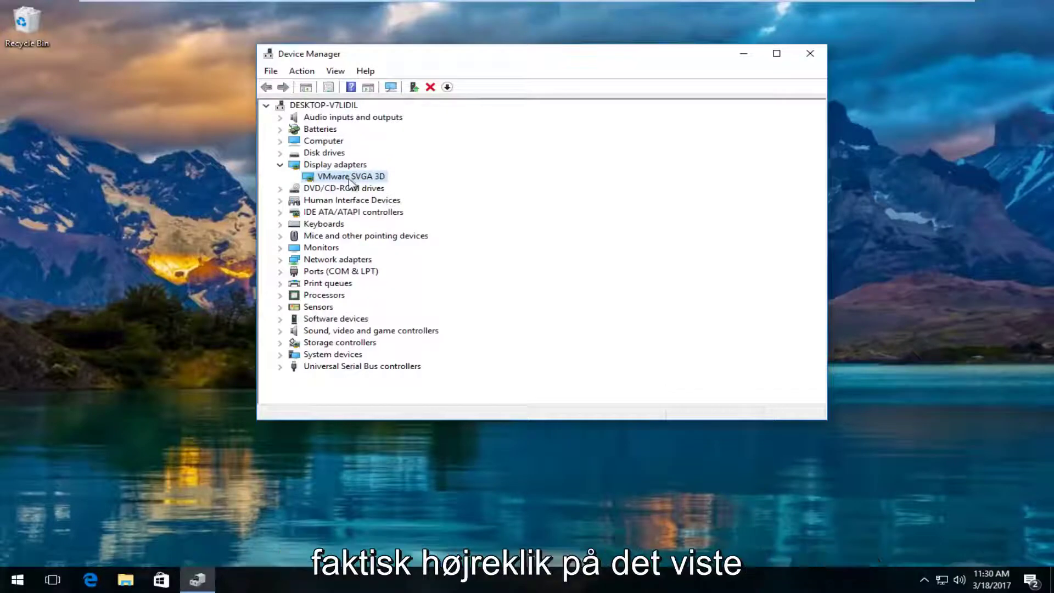
Review the VMware SVGA 3D adapter's Driver properties, then close the dialog and Device Manager
right_click(330, 177)
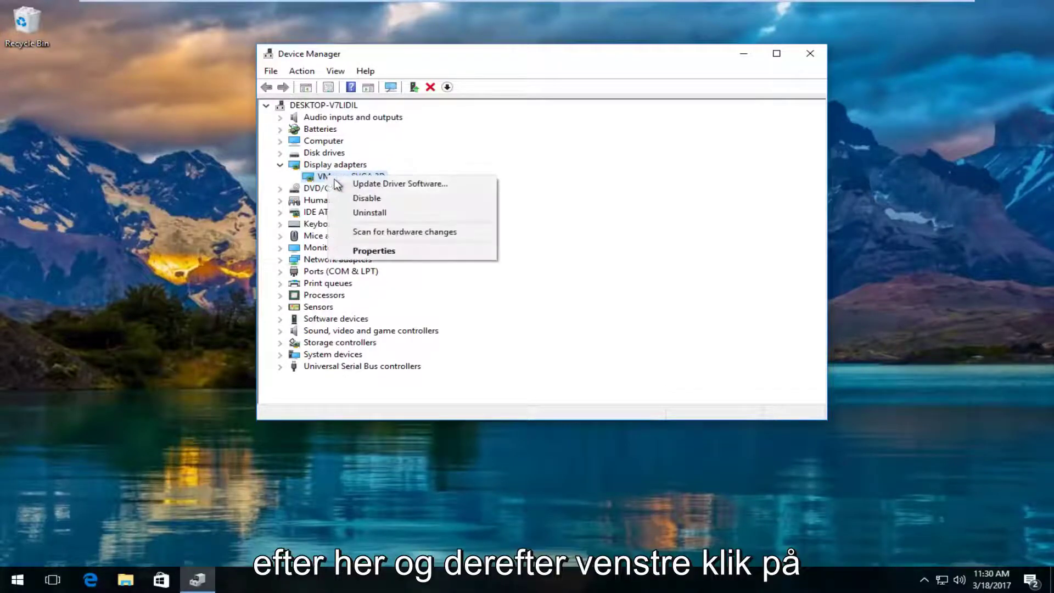
left_click(364, 251)
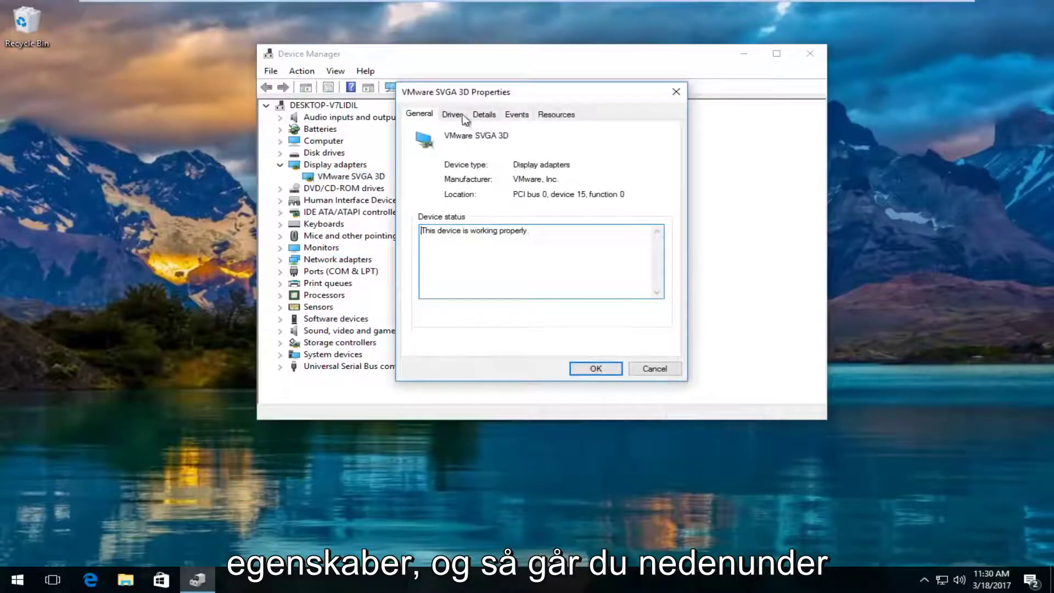
left_click(452, 115)
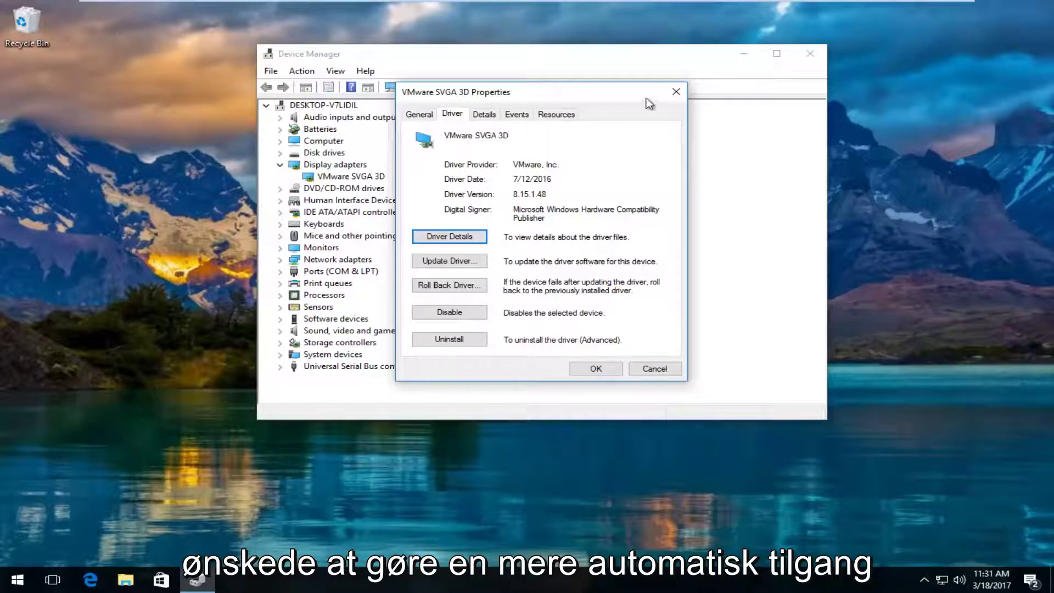
left_click(675, 91)
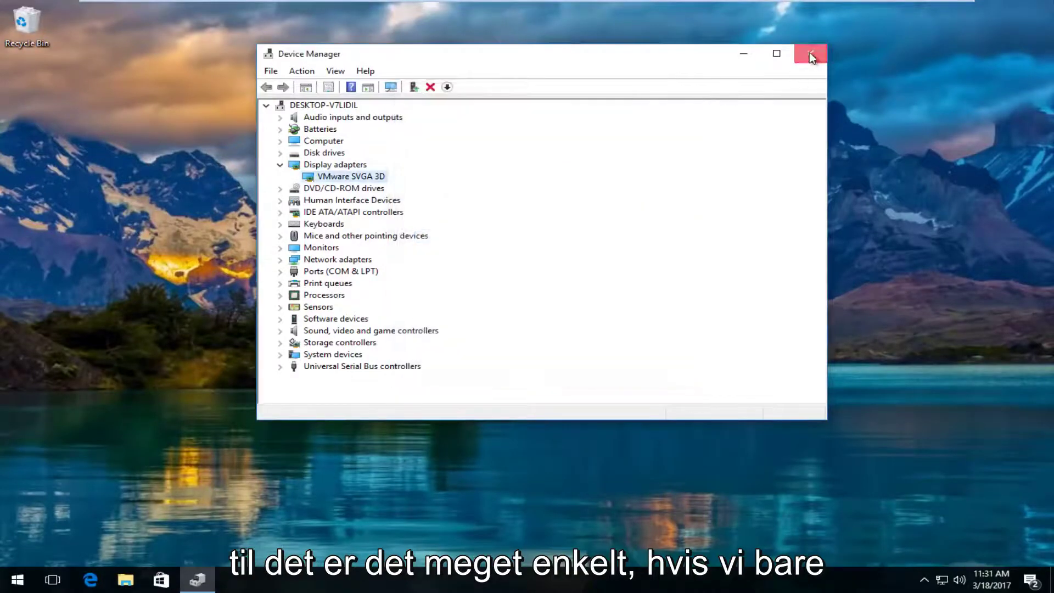
left_click(811, 56)
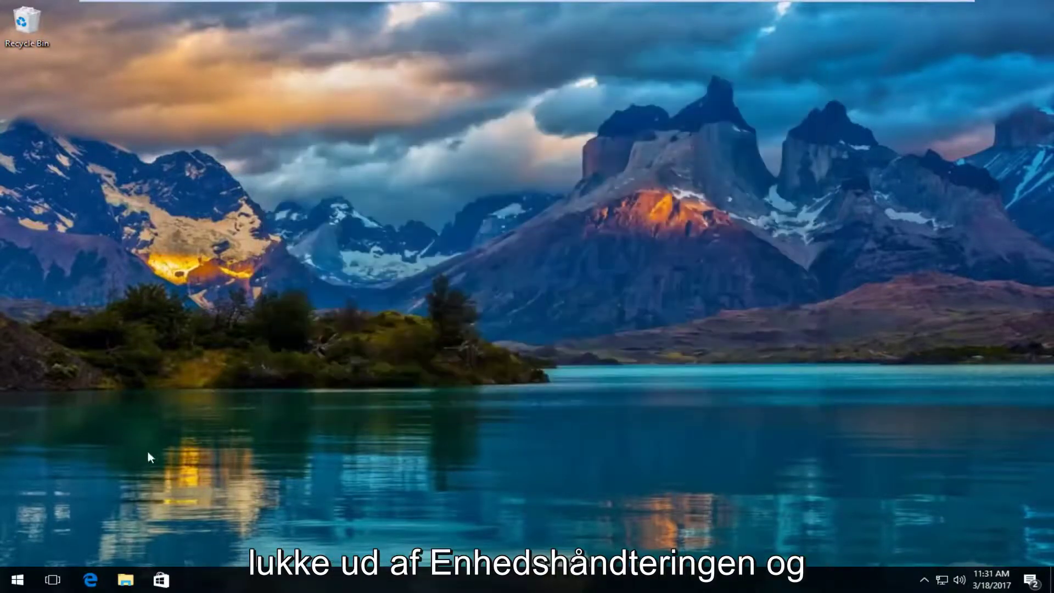
Launch Edge and run a Google search for 'amd driver update'
left_click(91, 580)
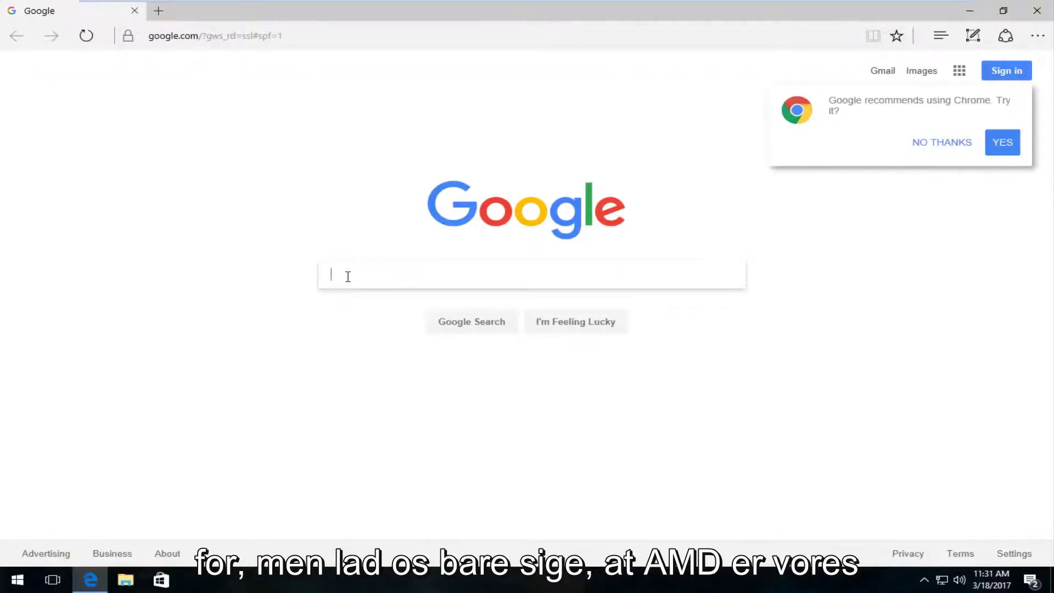
type("amd dr")
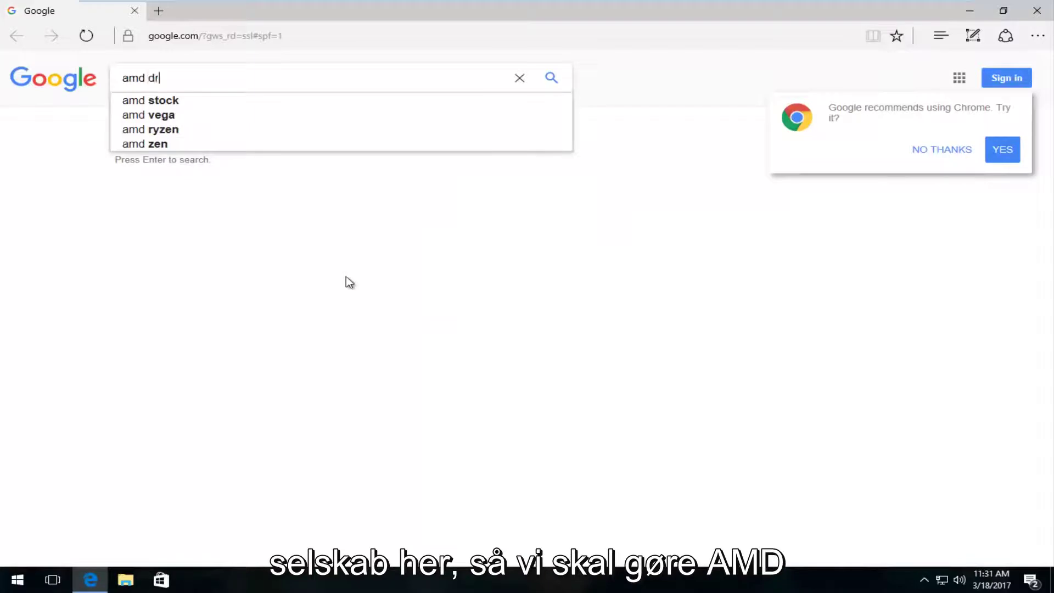
type("iver ")
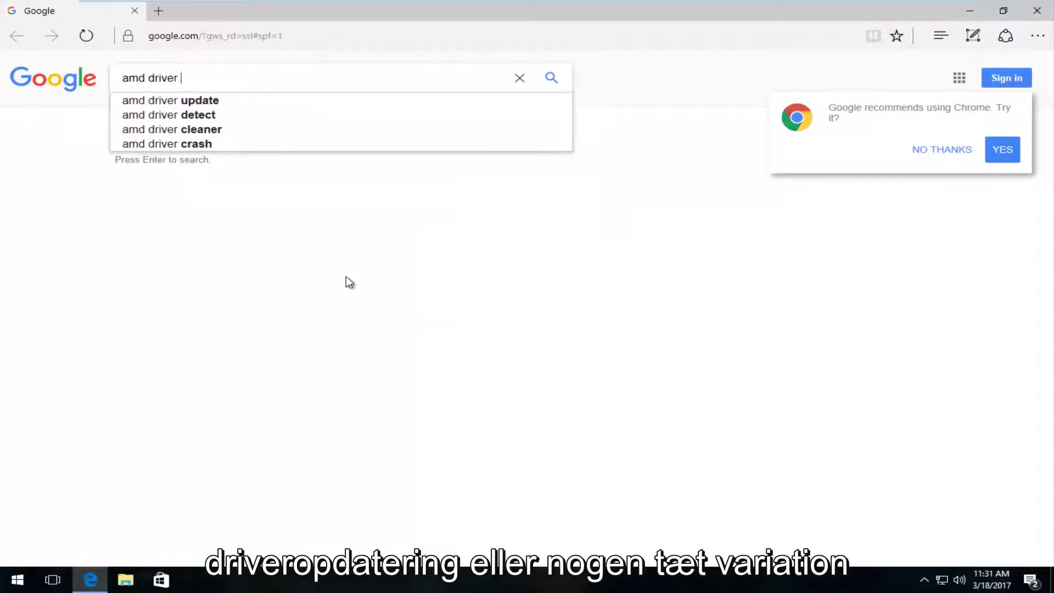
type("u")
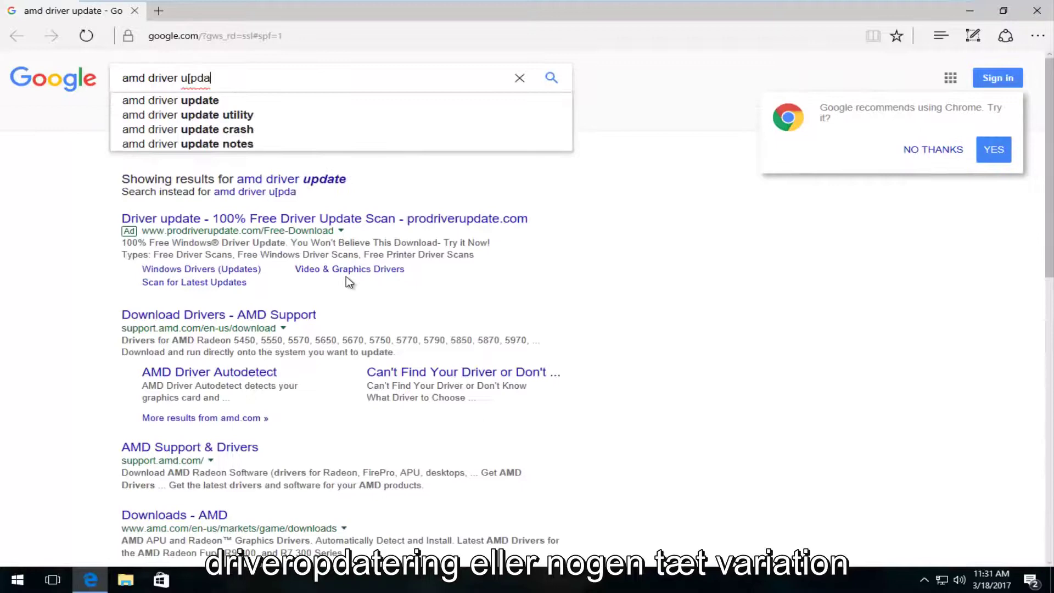
type("pdate")
key("Return")
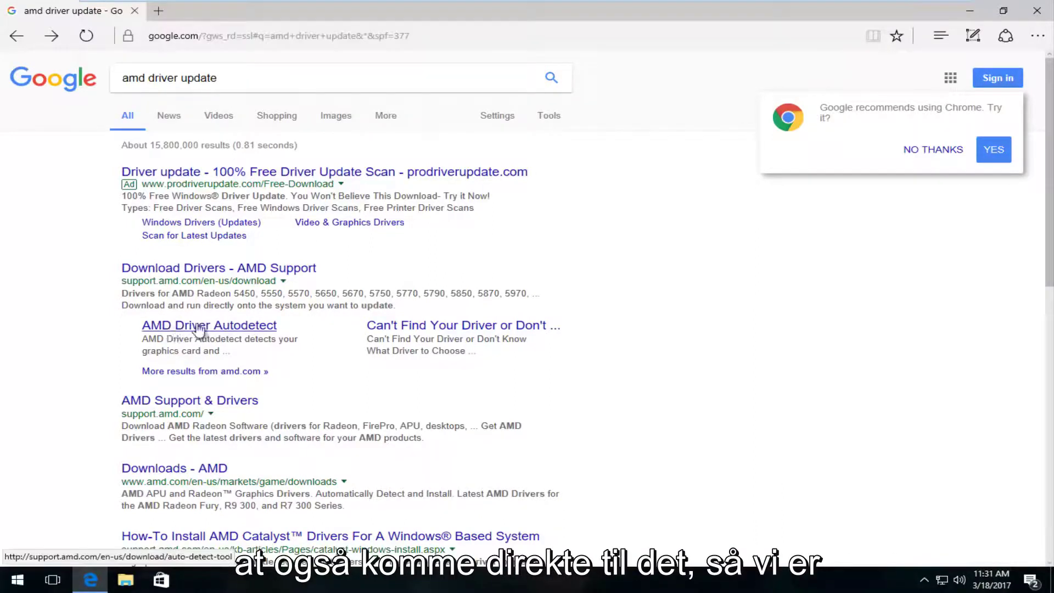
Open the AMD Driver Autodetect page from the search results
left_click(229, 328)
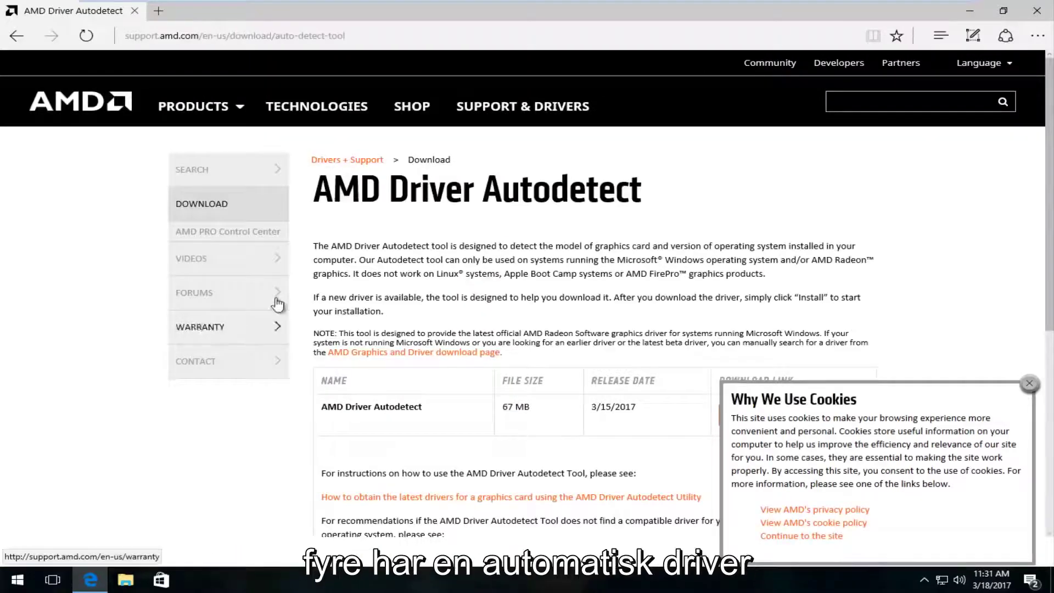
scroll(333, 276, "down", 2)
scroll(338, 268, "down", 1)
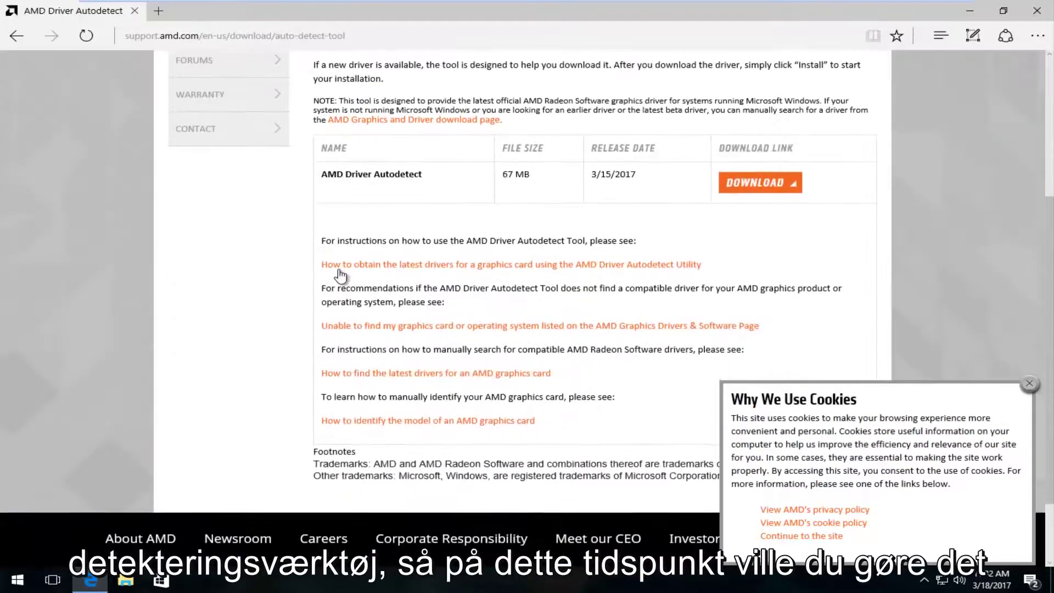
scroll(346, 276, "up", 1)
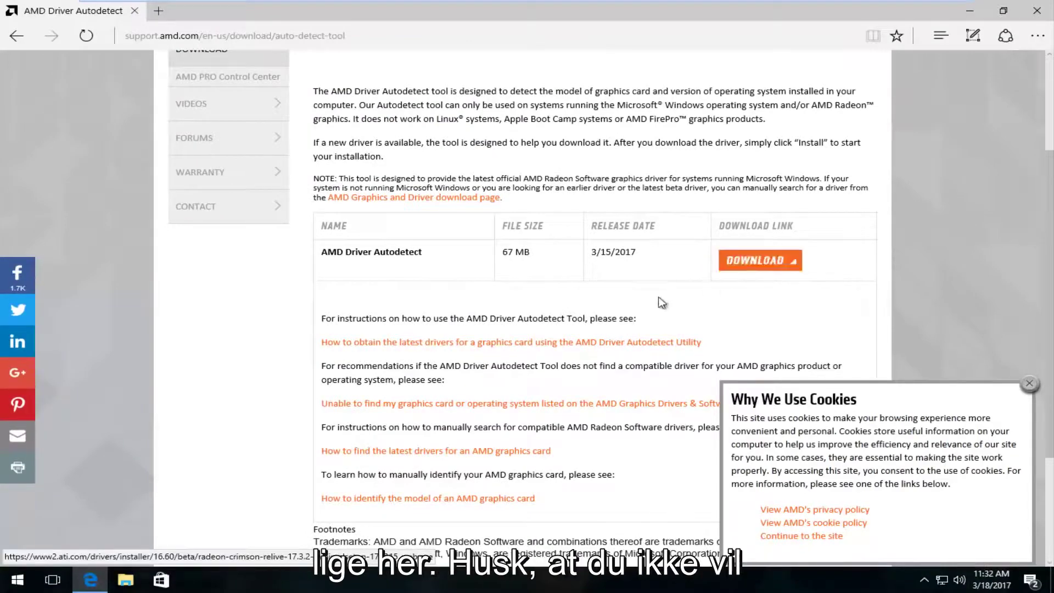
scroll(651, 305, "up", 2)
scroll(608, 299, "down", 2)
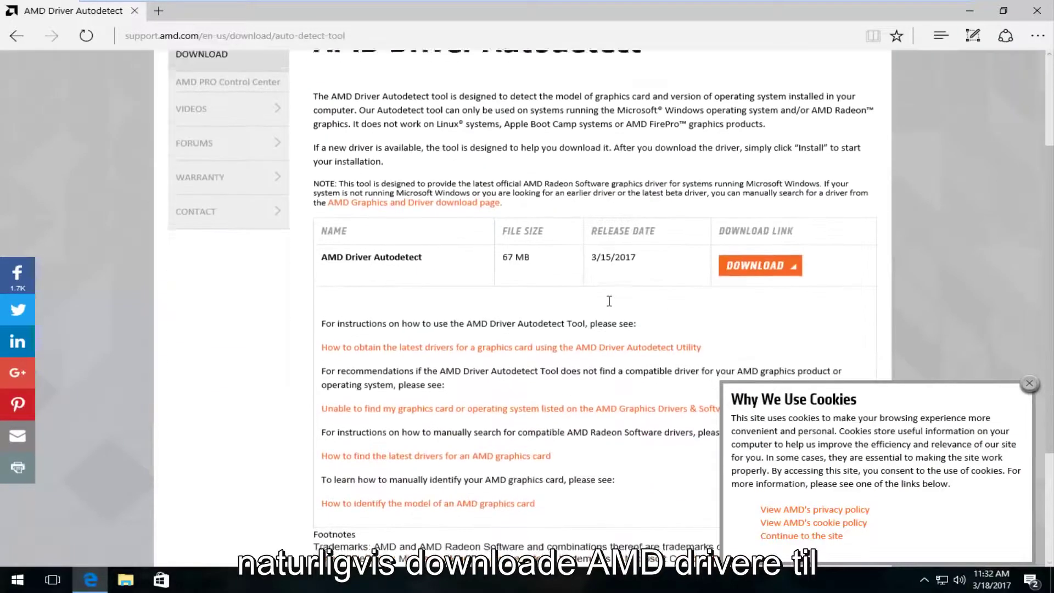
scroll(610, 302, "up", 2)
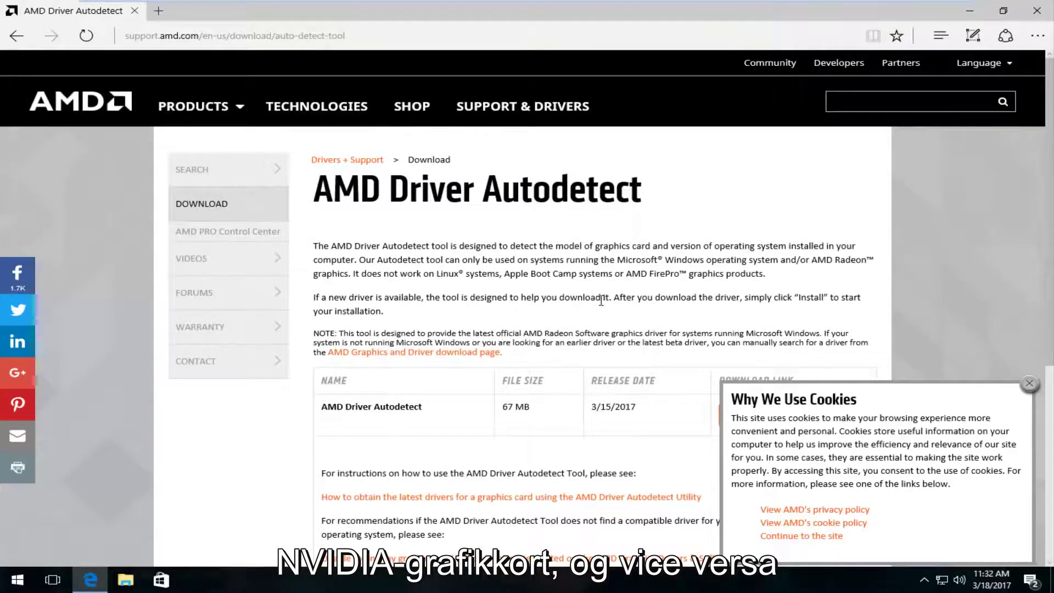
scroll(601, 300, "down", 3)
scroll(602, 301, "up", 3)
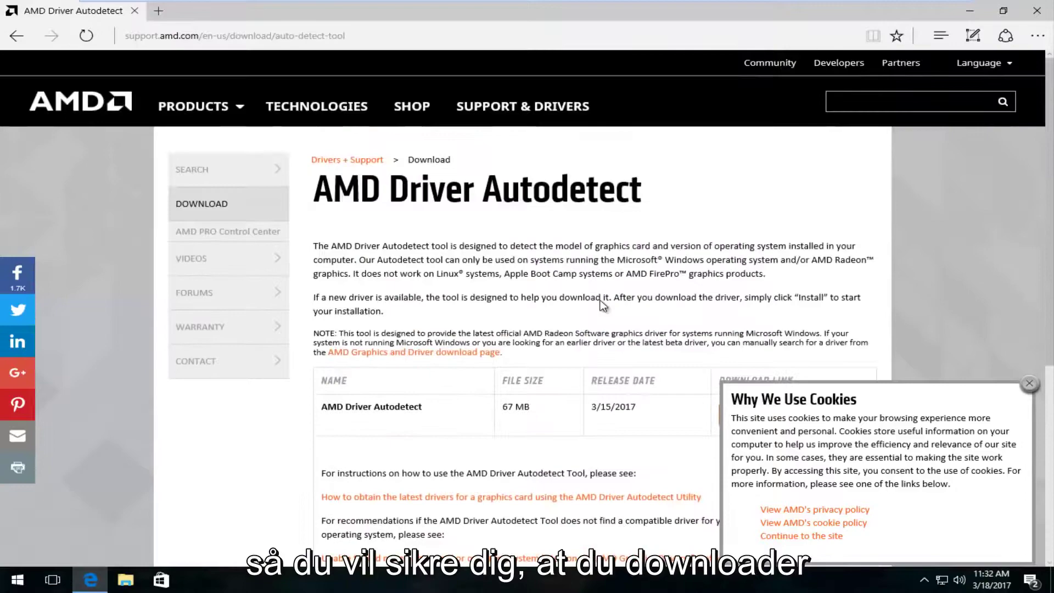
scroll(601, 304, "down", 3)
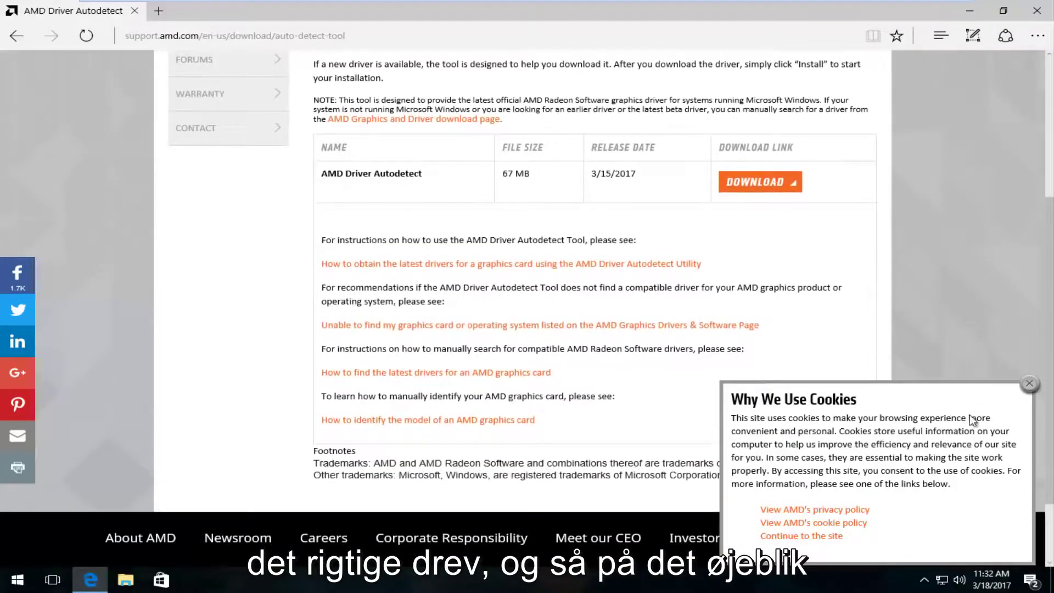